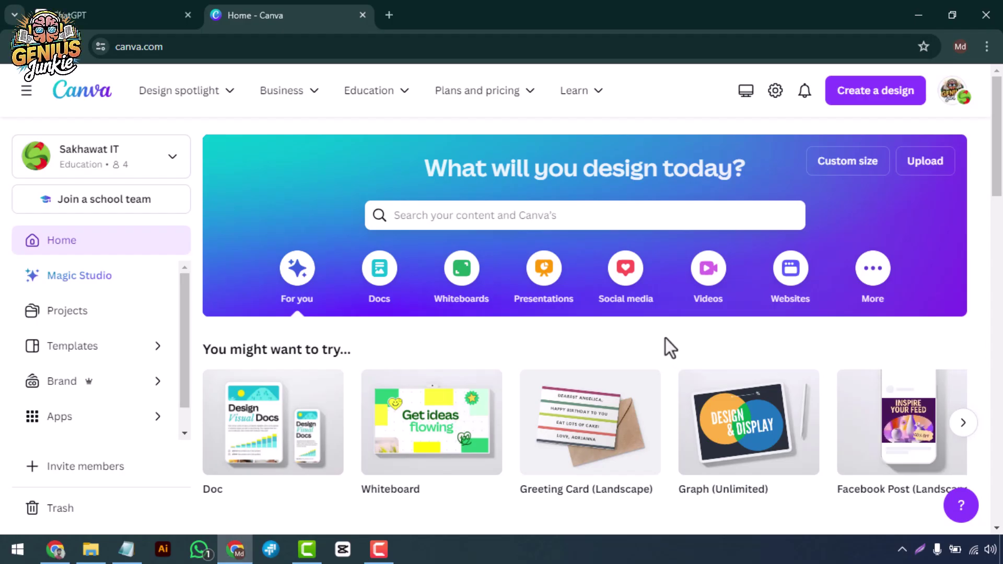
Examine the suggested design types on the home page, from documents and cards through to educational formats
{"action": "scroll", "coordinate": [665, 337], "scroll_direction": "down", "scroll_amount": 3}
{"action": "scroll", "coordinate": [664, 339], "scroll_direction": "up", "scroll_amount": 3}
{"action": "left_click", "coordinate": [964, 424]}
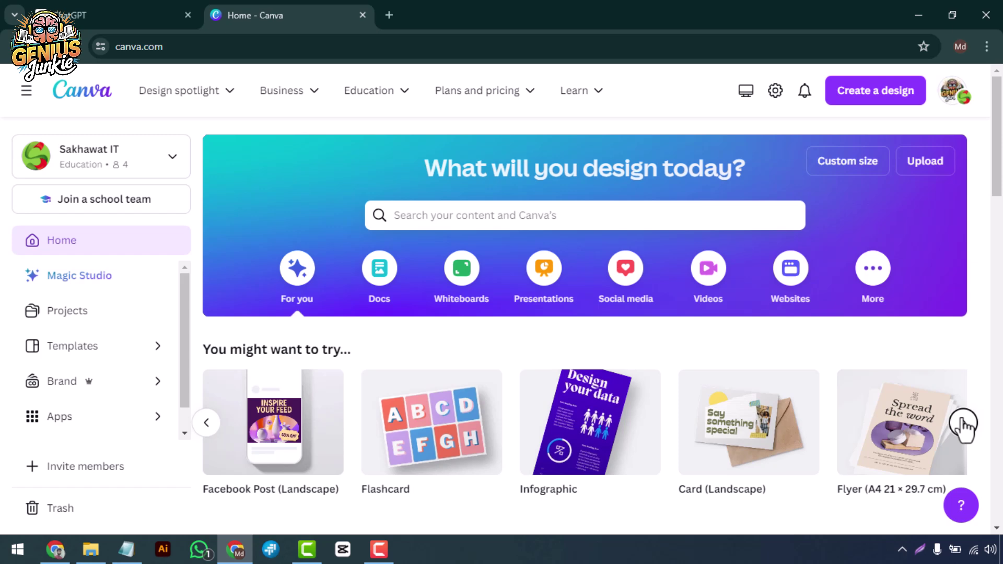
{"action": "left_click", "coordinate": [964, 424]}
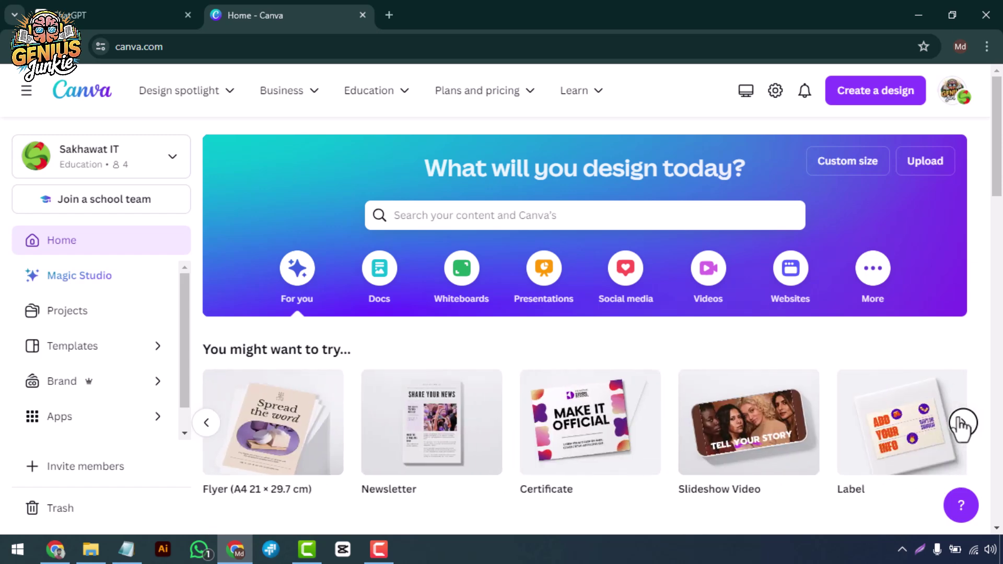
{"action": "left_click", "coordinate": [964, 424]}
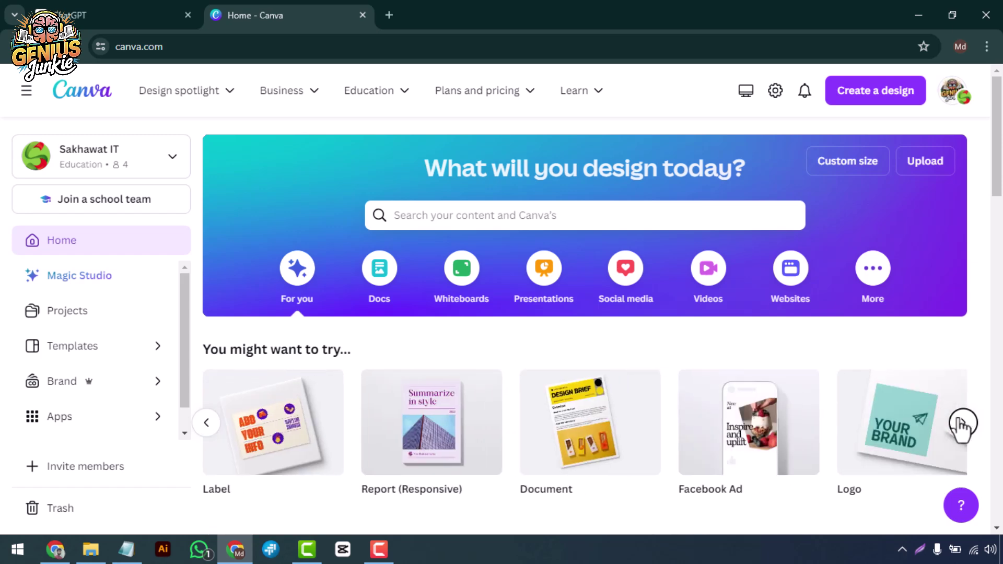
{"action": "left_click", "coordinate": [964, 424]}
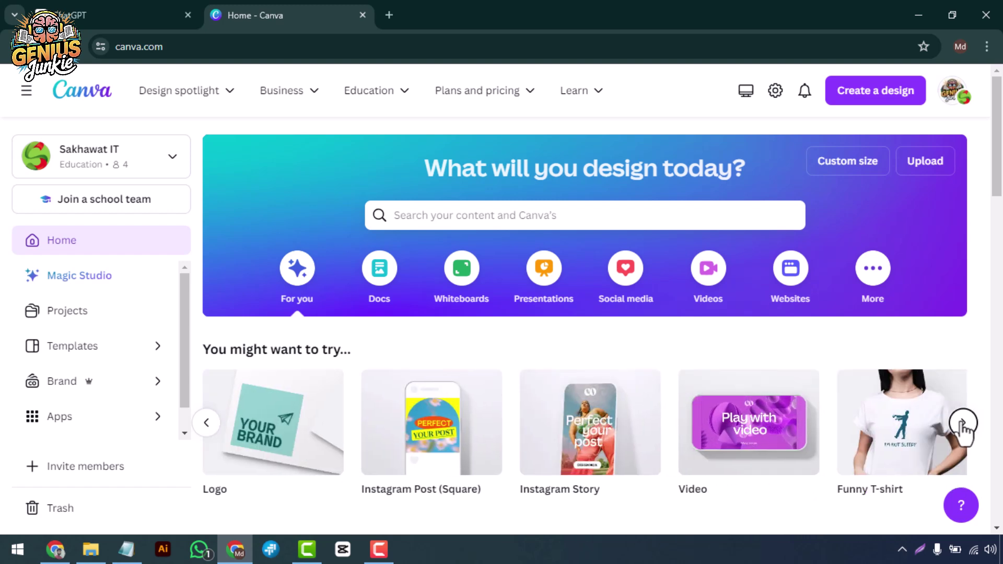
{"action": "left_click", "coordinate": [964, 424]}
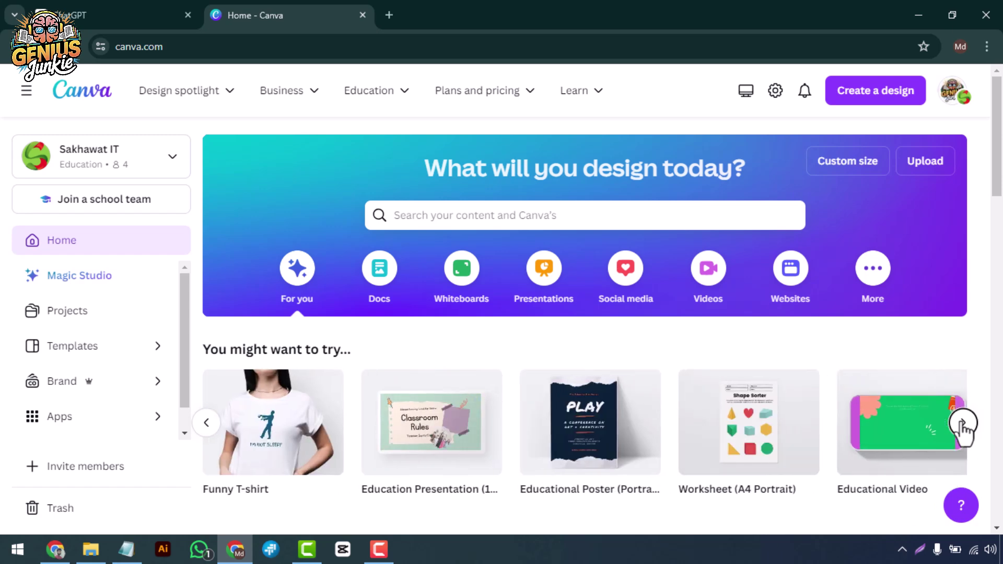
{"action": "left_click", "coordinate": [964, 424]}
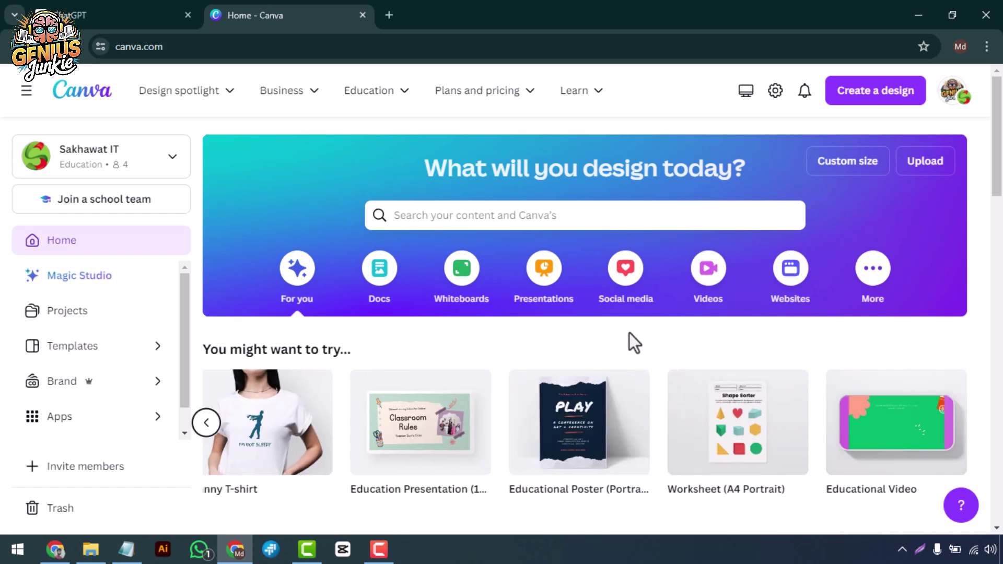
{"action": "scroll", "coordinate": [659, 355], "scroll_direction": "down", "scroll_amount": 1}
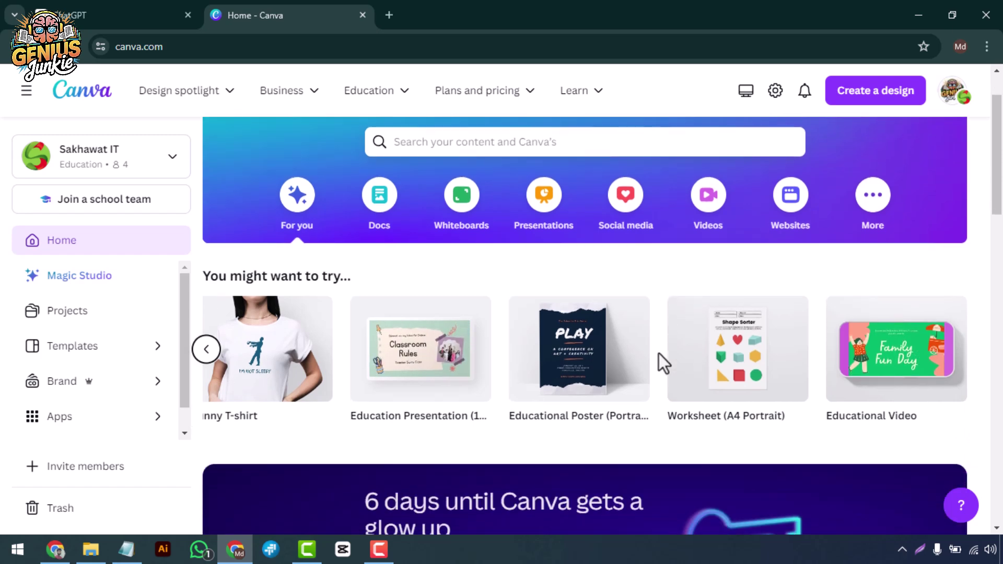
{"action": "scroll", "coordinate": [659, 353], "scroll_direction": "up", "scroll_amount": 1}
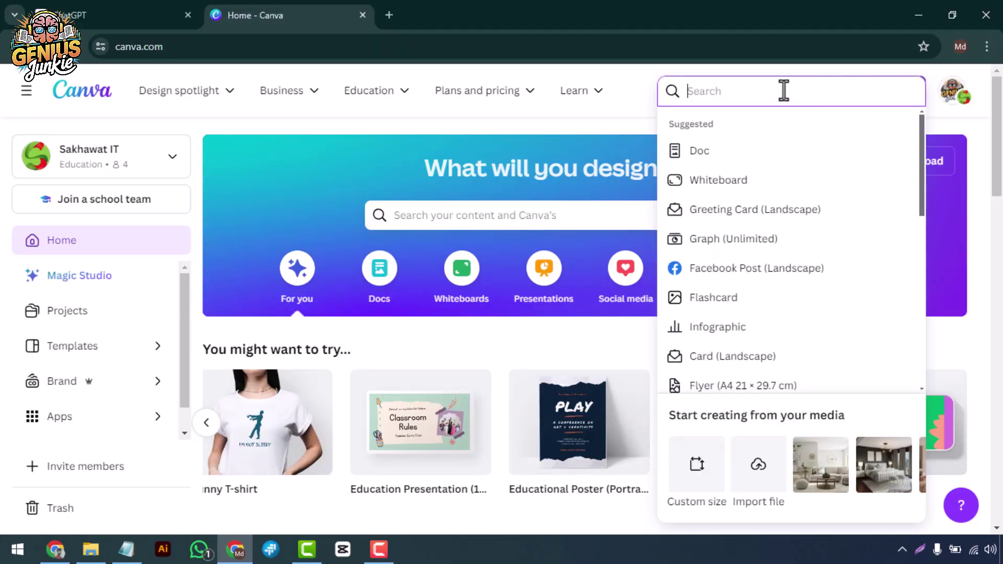
Create a landscape invitation and apply the black-and-gold wedding template with the couple's photo in a round frame
{"action": "type", "text": "Invitation"}
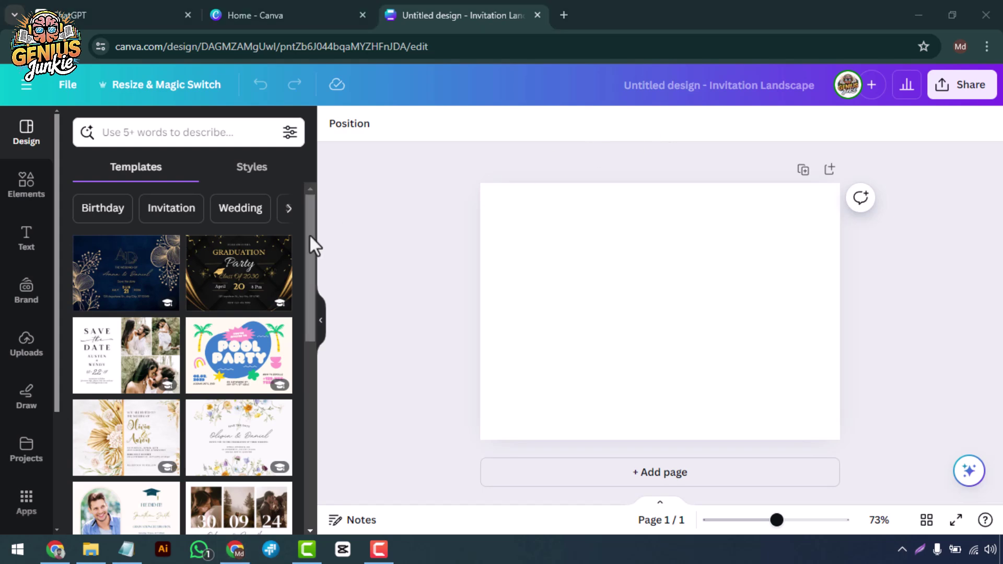
{"action": "left_click_drag", "start_coordinate": [309, 234], "coordinate": [307, 341]}
{"action": "scroll", "coordinate": [308, 343], "scroll_direction": "down", "scroll_amount": 10}
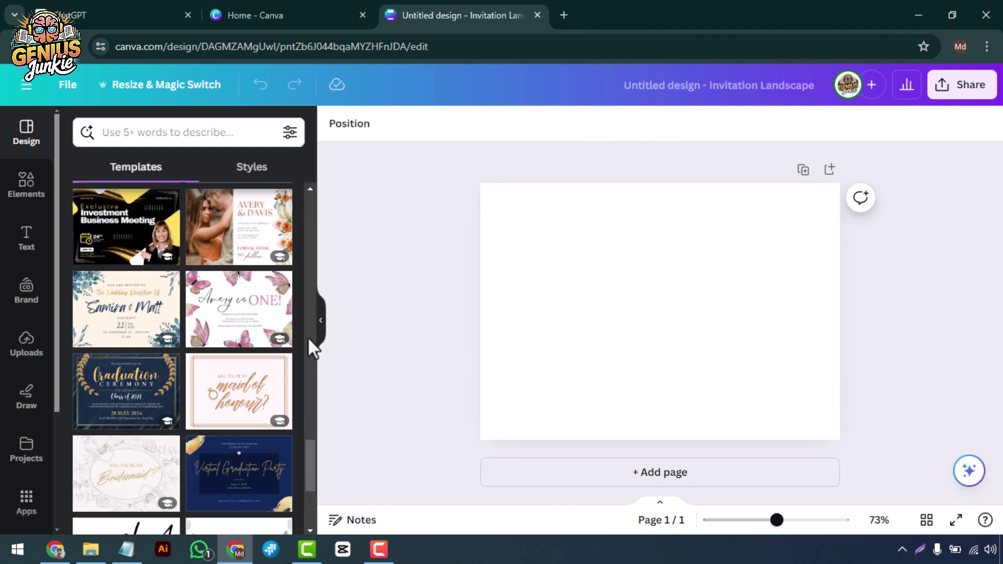
{"action": "left_click", "coordinate": [387, 557]}
{"action": "scroll", "coordinate": [309, 313], "scroll_direction": "down", "scroll_amount": 3}
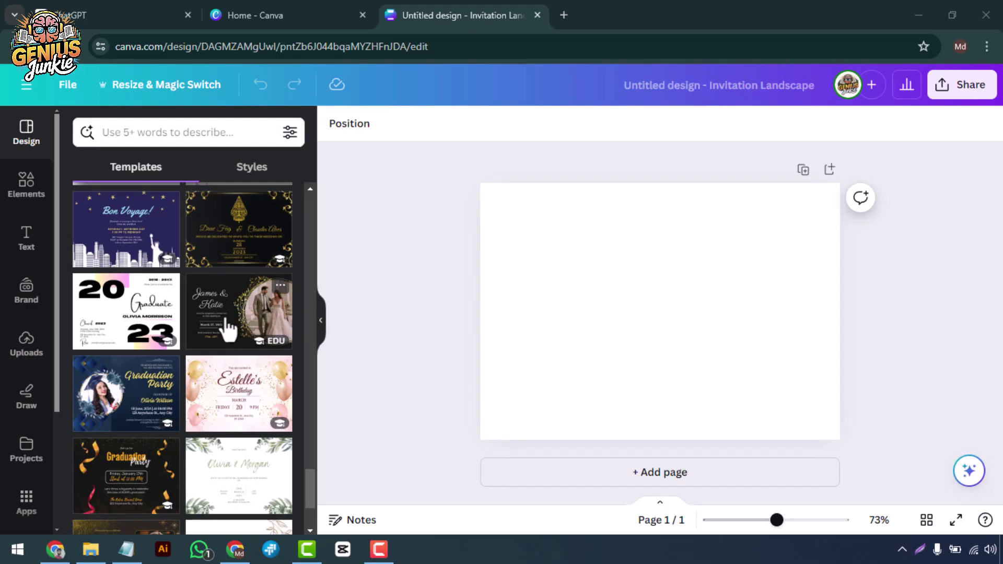
{"action": "left_click", "coordinate": [227, 321]}
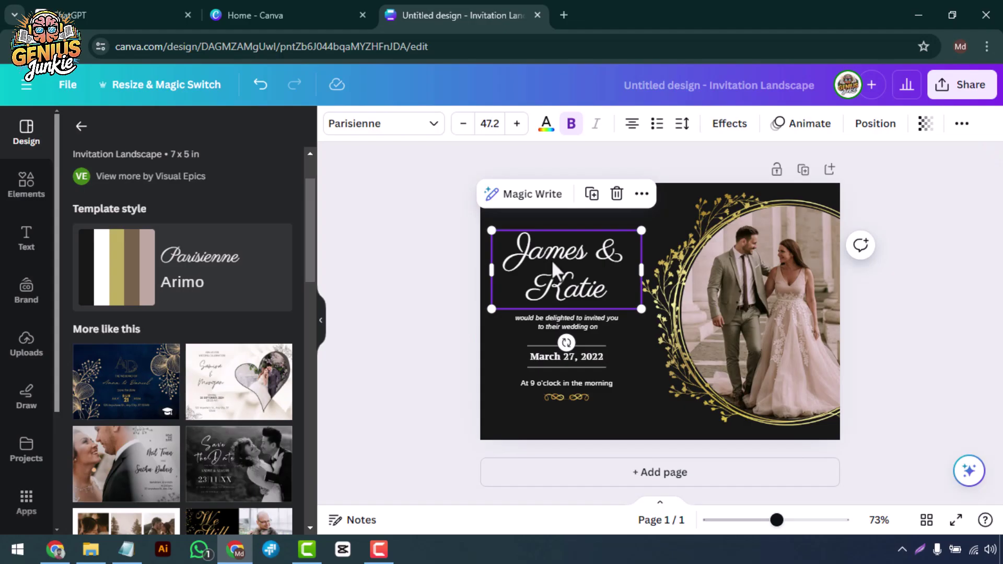
Replace the couple's names in the invitation heading with "Mickey & Minnie"
{"action": "double_click", "coordinate": [551, 261]}
{"action": "type", "text": "Mickey & Minnie"}
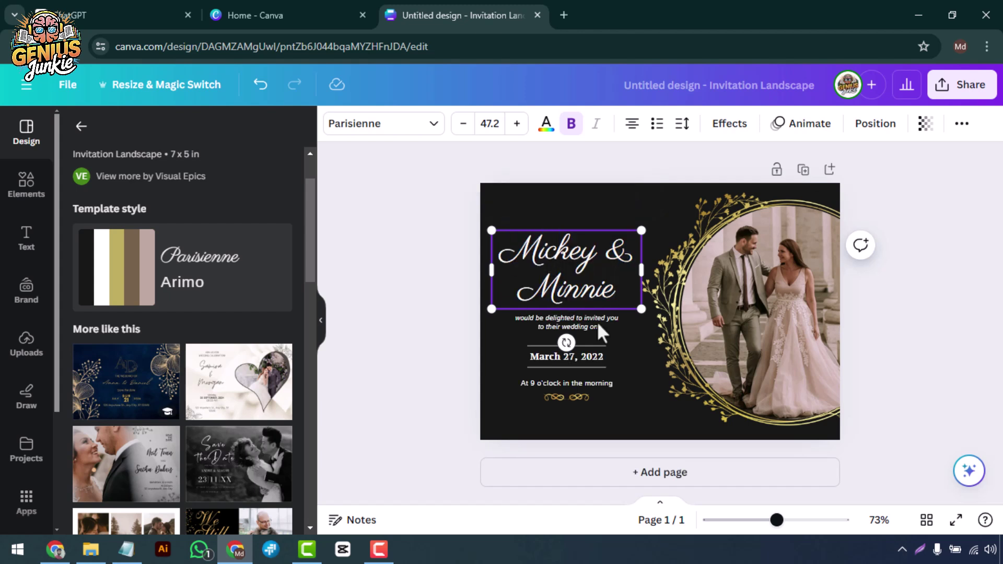
{"action": "double_click", "coordinate": [566, 321]}
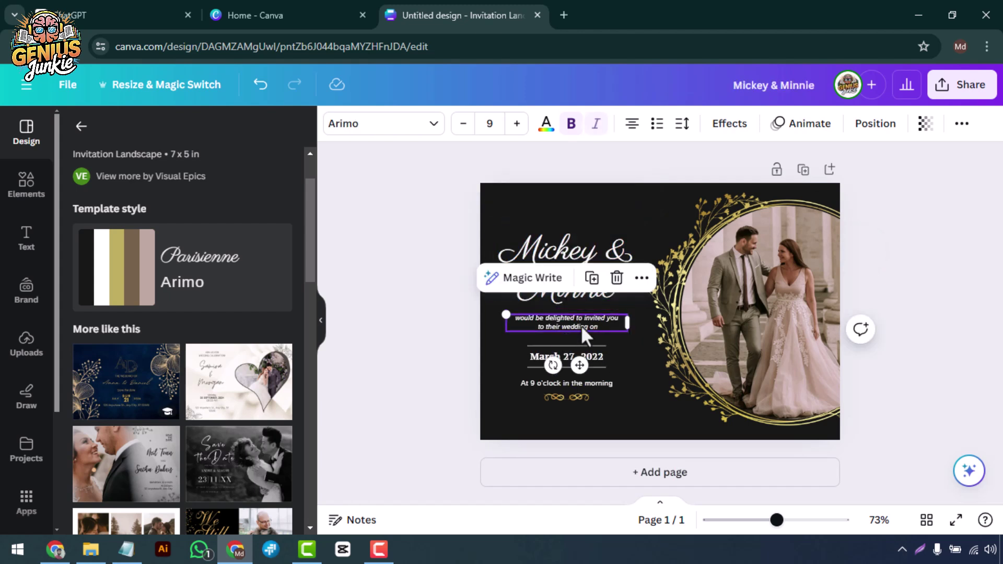
Set the wedding date to March 23, 2025 and the time line to "At 10 o'clock in the morning"
{"action": "double_click", "coordinate": [534, 356]}
{"action": "left_click", "coordinate": [559, 356]}
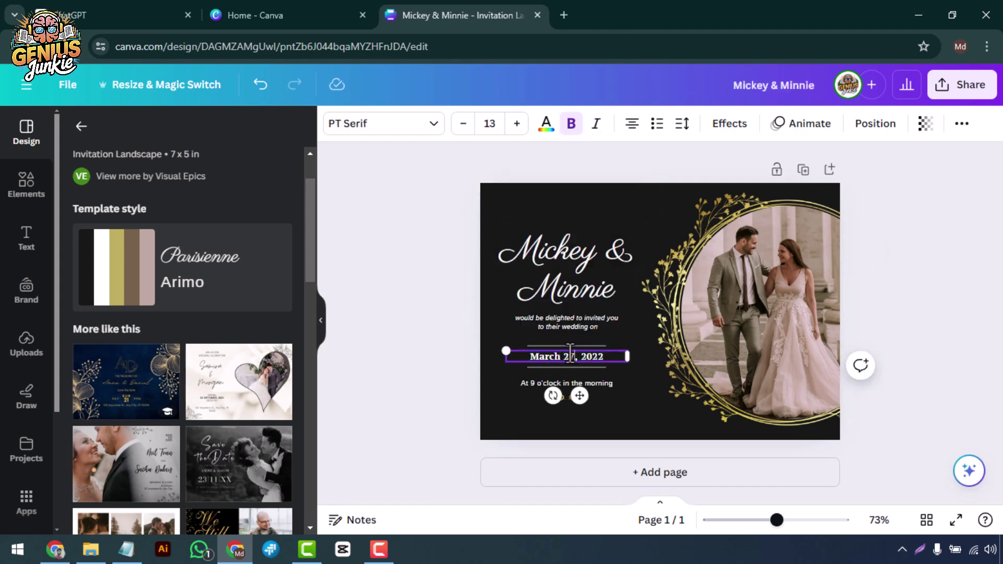
{"action": "left_click_drag", "start_coordinate": [571, 356], "coordinate": [574, 356]}
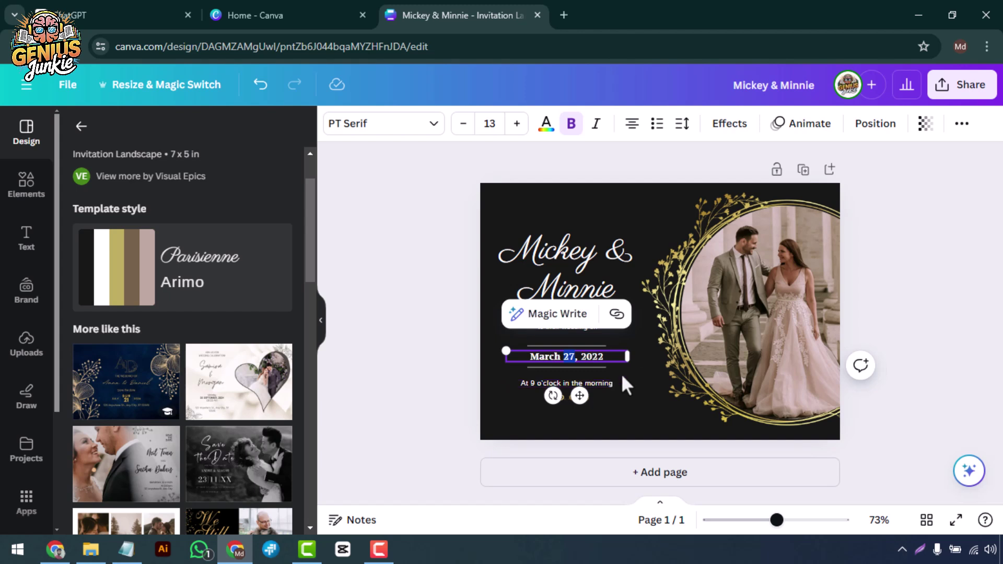
{"action": "type", "text": "23"}
{"action": "left_click_drag", "start_coordinate": [605, 357], "coordinate": [600, 356]}
{"action": "type", "text": "5"}
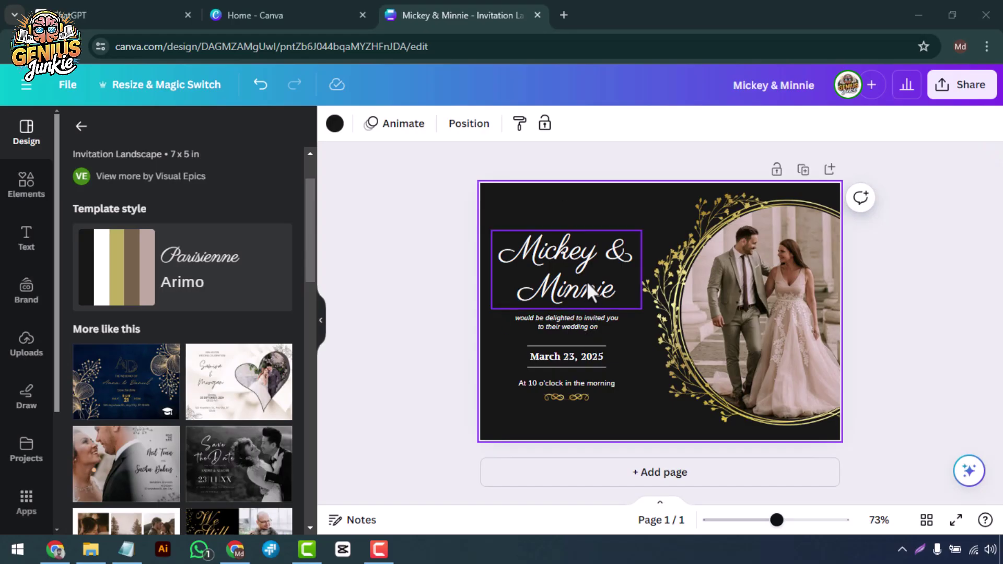
Try Lemon Tuesday and other fonts on the names heading and settle on Alex Brush
{"action": "left_click", "coordinate": [585, 297]}
{"action": "left_click", "coordinate": [426, 127]}
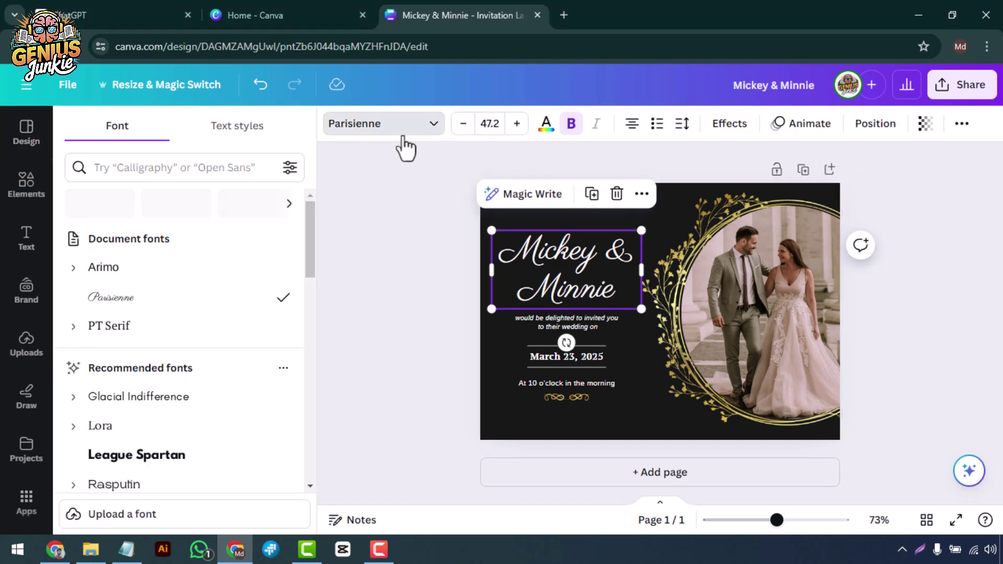
{"action": "scroll", "coordinate": [246, 287], "scroll_direction": "down", "scroll_amount": 4}
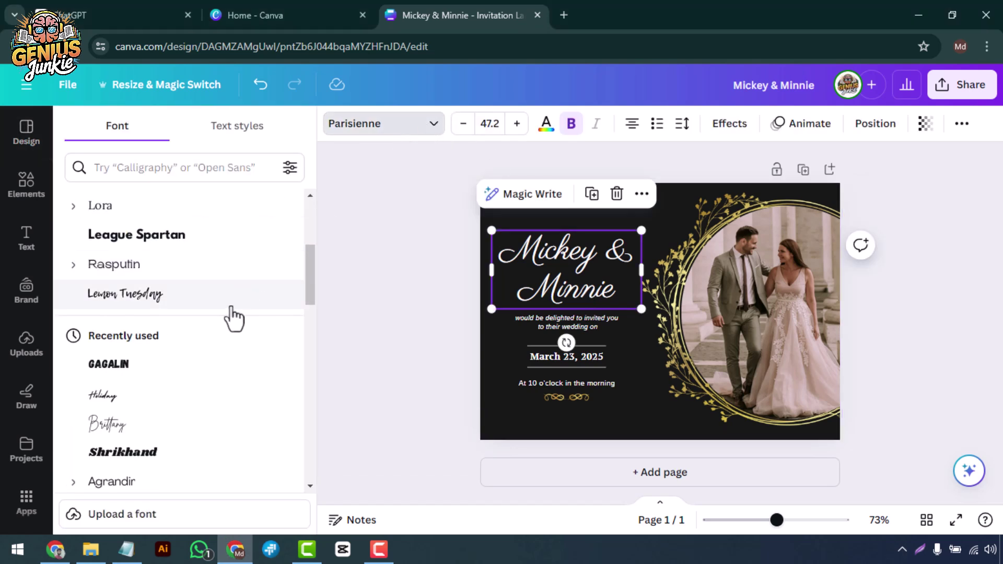
{"action": "left_click", "coordinate": [168, 425]}
{"action": "left_click", "coordinate": [162, 295]}
{"action": "scroll", "coordinate": [217, 303], "scroll_direction": "down", "scroll_amount": 8}
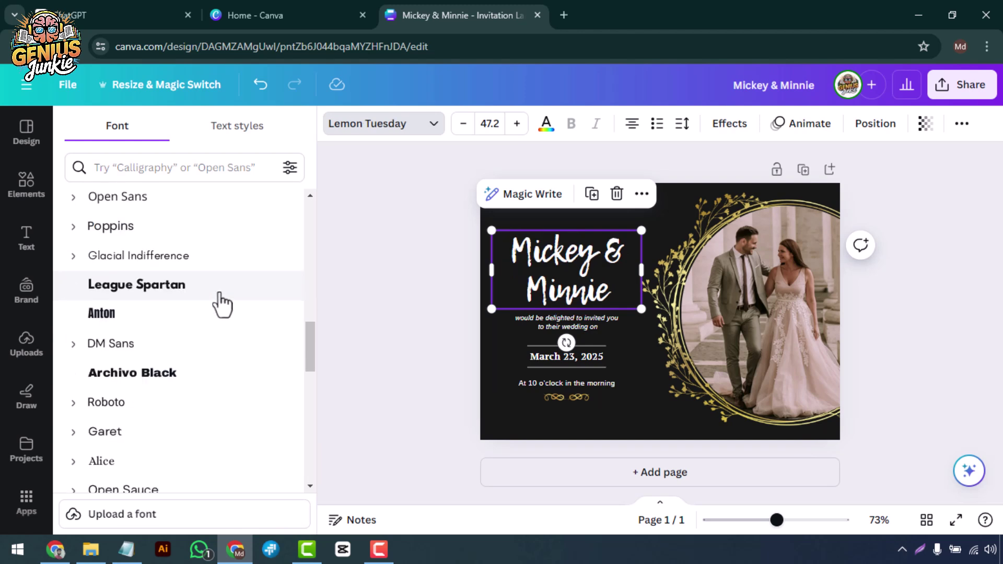
{"action": "scroll", "coordinate": [222, 305], "scroll_direction": "down", "scroll_amount": 3}
{"action": "left_click", "coordinate": [201, 330]}
{"action": "scroll", "coordinate": [206, 337], "scroll_direction": "down", "scroll_amount": 5}
{"action": "left_click", "coordinate": [172, 417]}
{"action": "left_click", "coordinate": [178, 444]}
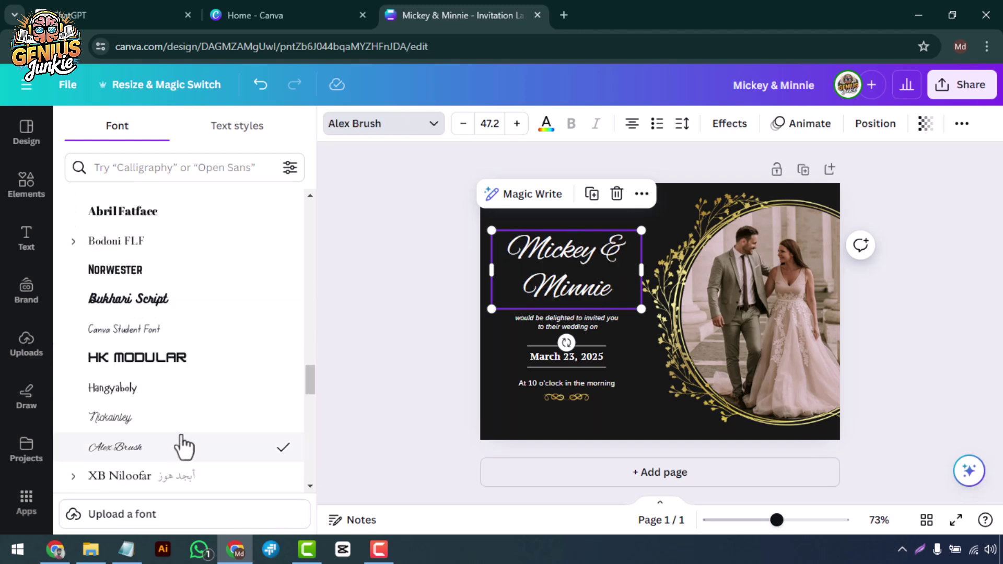
{"action": "left_click", "coordinate": [370, 354]}
Change the font of the small "would be delighted to invited you" text beneath the names to a serif
{"action": "left_click", "coordinate": [566, 323]}
{"action": "left_click", "coordinate": [424, 129]}
{"action": "scroll", "coordinate": [178, 261], "scroll_direction": "up", "scroll_amount": 5}
{"action": "left_click", "coordinate": [173, 198]}
{"action": "left_click", "coordinate": [356, 293]}
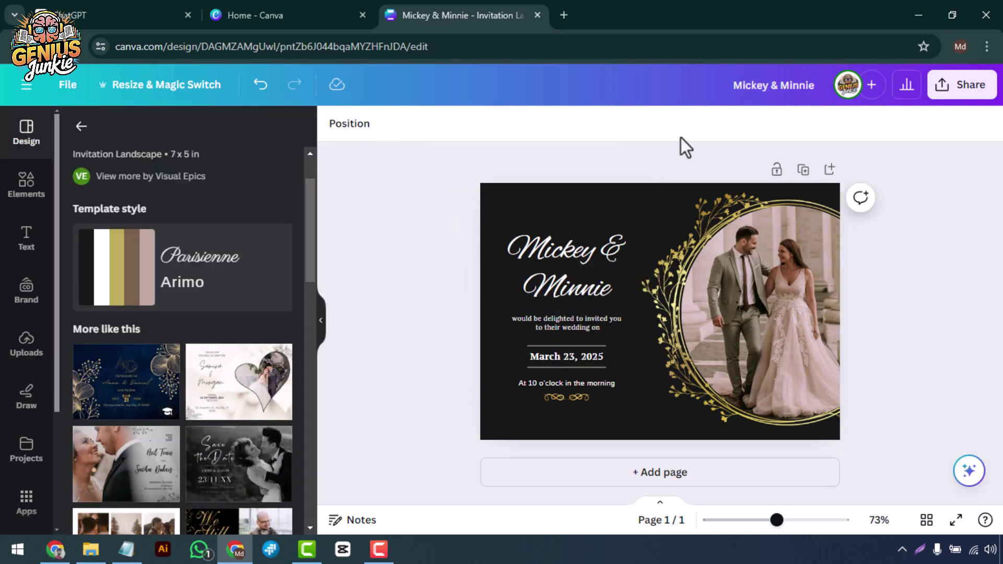
Recolour the names heading with a gold tone sampled from the leafy frame around the photo
{"action": "left_click", "coordinate": [617, 245]}
{"action": "left_click", "coordinate": [545, 123]}
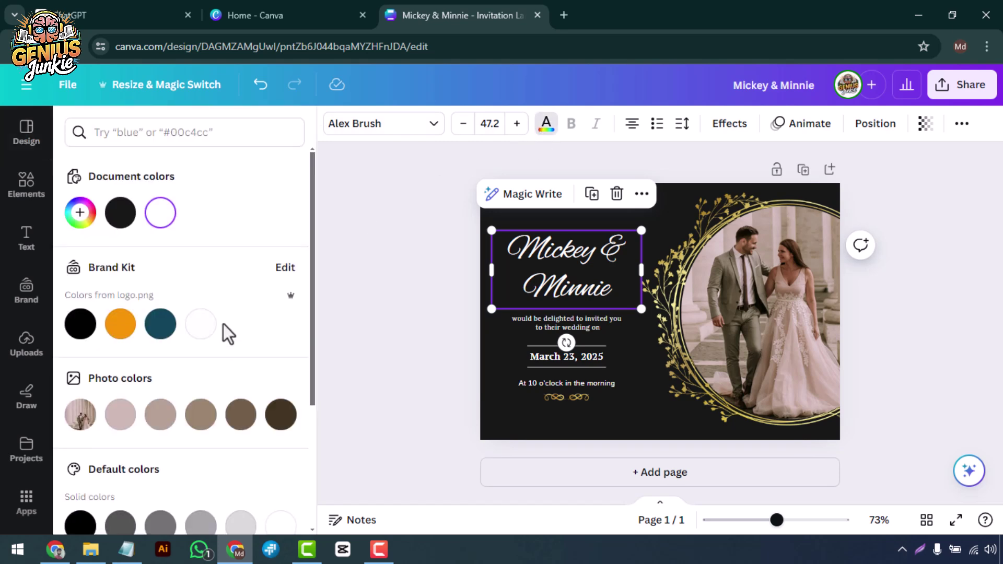
{"action": "scroll", "coordinate": [224, 323], "scroll_direction": "down", "scroll_amount": 3}
{"action": "scroll", "coordinate": [227, 319], "scroll_direction": "up", "scroll_amount": 3}
{"action": "left_click", "coordinate": [80, 212]}
{"action": "left_click", "coordinate": [267, 363]}
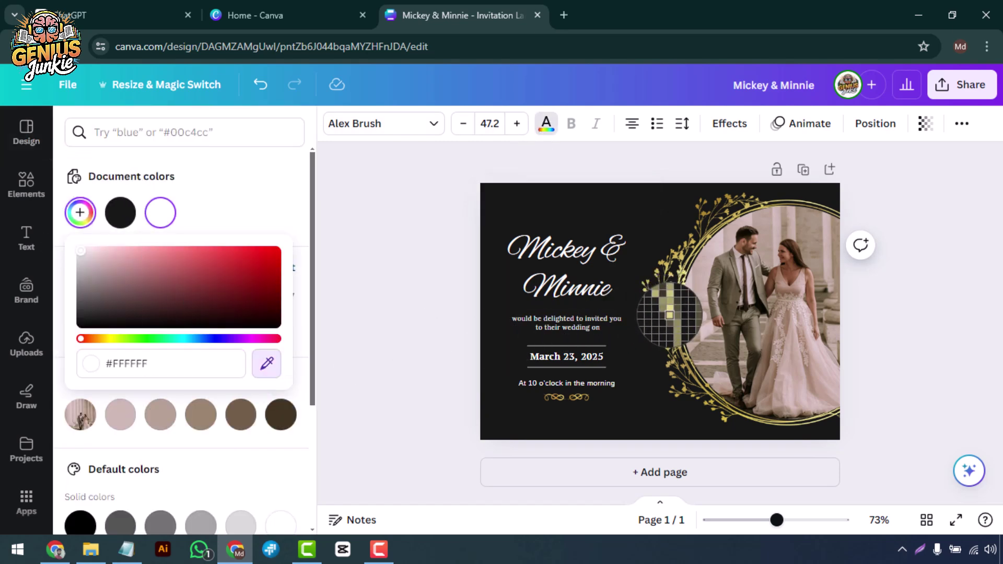
{"action": "left_click", "coordinate": [670, 315]}
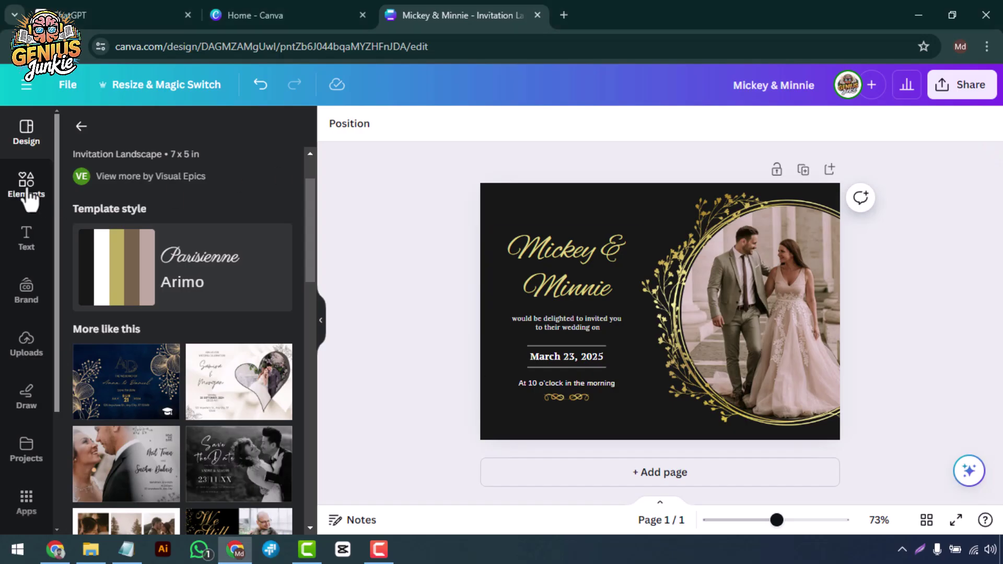
Search the graphics elements for "flowers"
{"action": "left_click", "coordinate": [27, 193]}
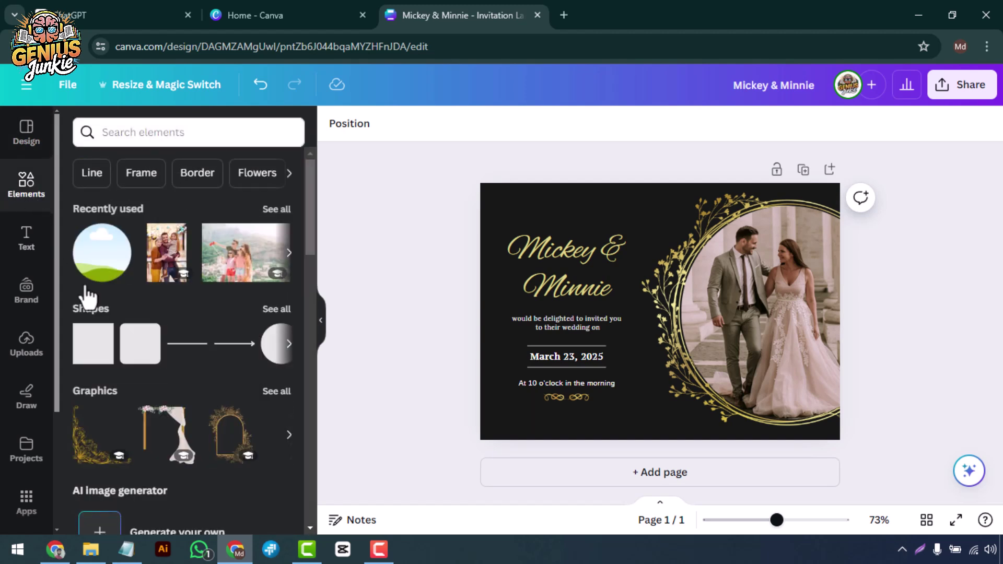
{"action": "left_click", "coordinate": [270, 398]}
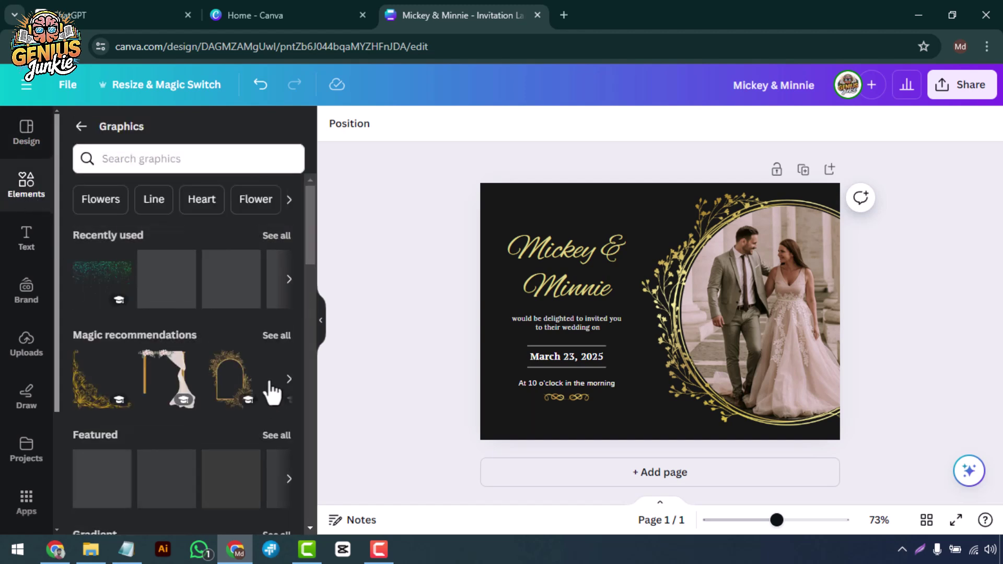
{"action": "scroll", "coordinate": [207, 363], "scroll_direction": "down", "scroll_amount": 2}
{"action": "scroll", "coordinate": [207, 362], "scroll_direction": "up", "scroll_amount": 2}
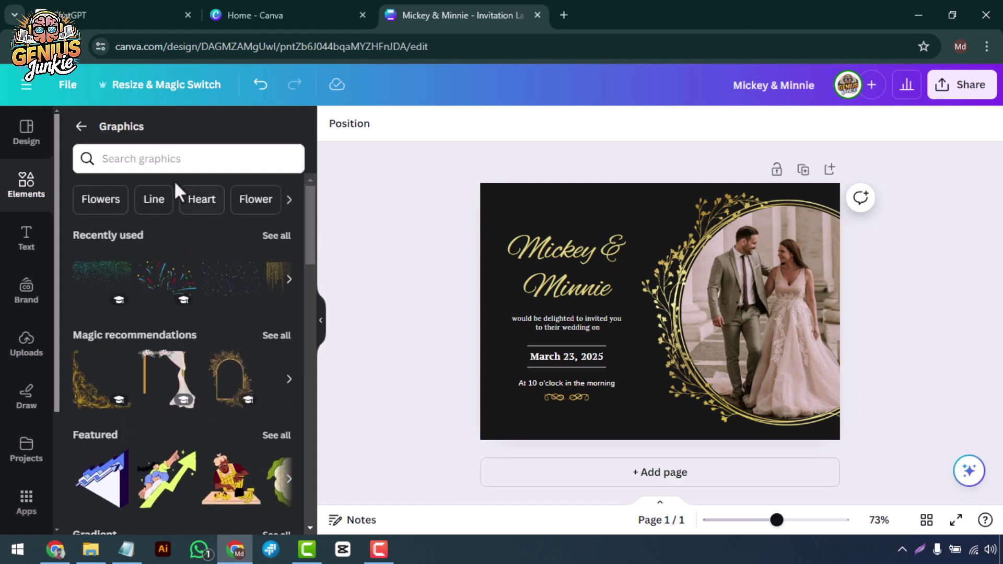
{"action": "left_click", "coordinate": [165, 162]}
{"action": "type", "text": "flowers"}
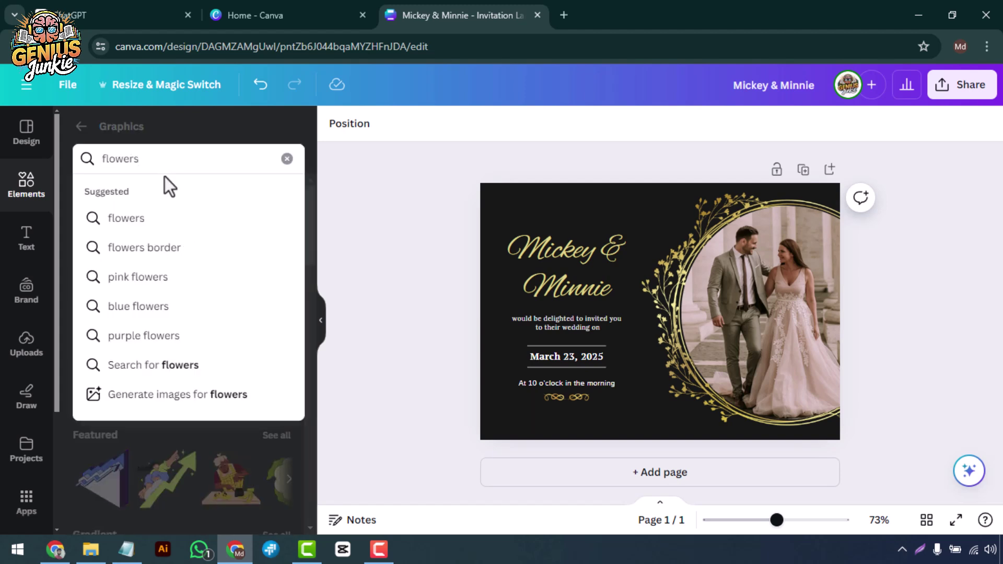
{"action": "key", "text": "Return"}
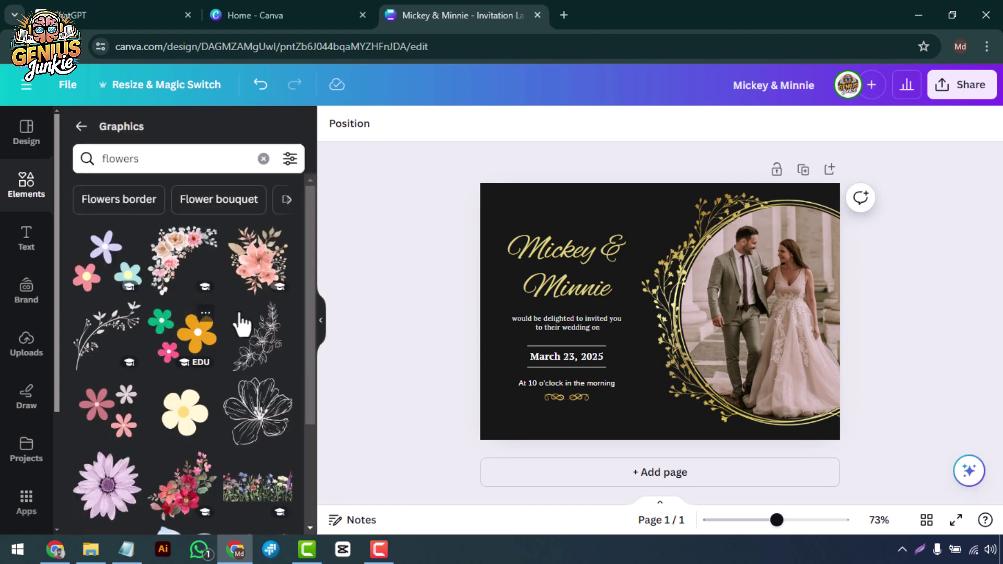
Place a line-art flower graphic in the card's lower-left corner, partly beyond the edge, and recolour it white
{"action": "scroll", "coordinate": [297, 272], "scroll_direction": "down", "scroll_amount": 7}
{"action": "scroll", "coordinate": [297, 272], "scroll_direction": "up", "scroll_amount": 3}
{"action": "mouse_move", "coordinate": [164, 400]}
{"action": "left_mouse_down"}
{"action": "mouse_move", "coordinate": [506, 240]}
{"action": "mouse_move", "coordinate": [495, 386]}
{"action": "left_mouse_up"}
{"action": "left_click", "coordinate": [468, 123]}
{"action": "left_click", "coordinate": [241, 212]}
{"action": "left_click_drag", "start_coordinate": [507, 346], "coordinate": [477, 407]}
{"action": "left_click", "coordinate": [437, 278]}
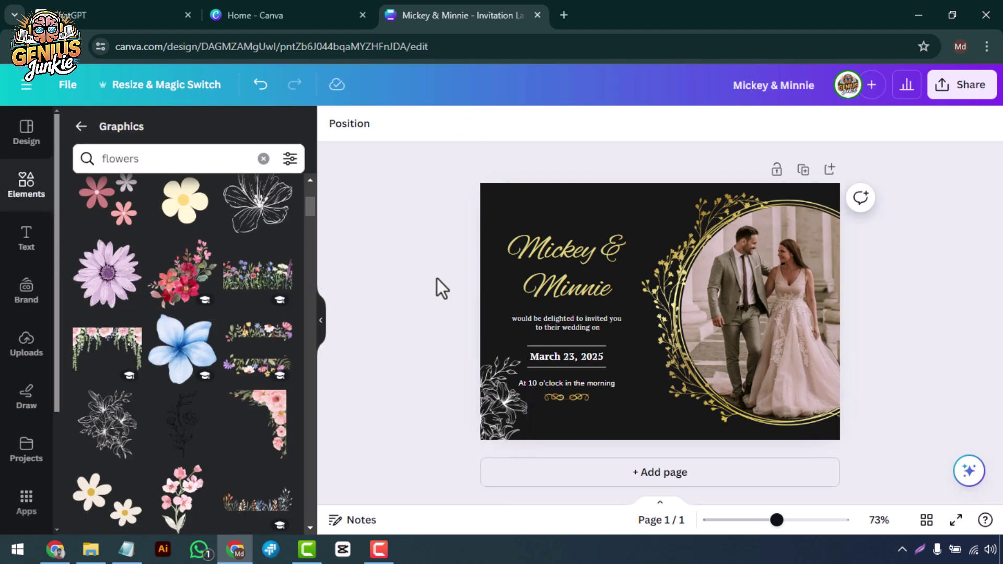
{"action": "left_click", "coordinate": [494, 420]}
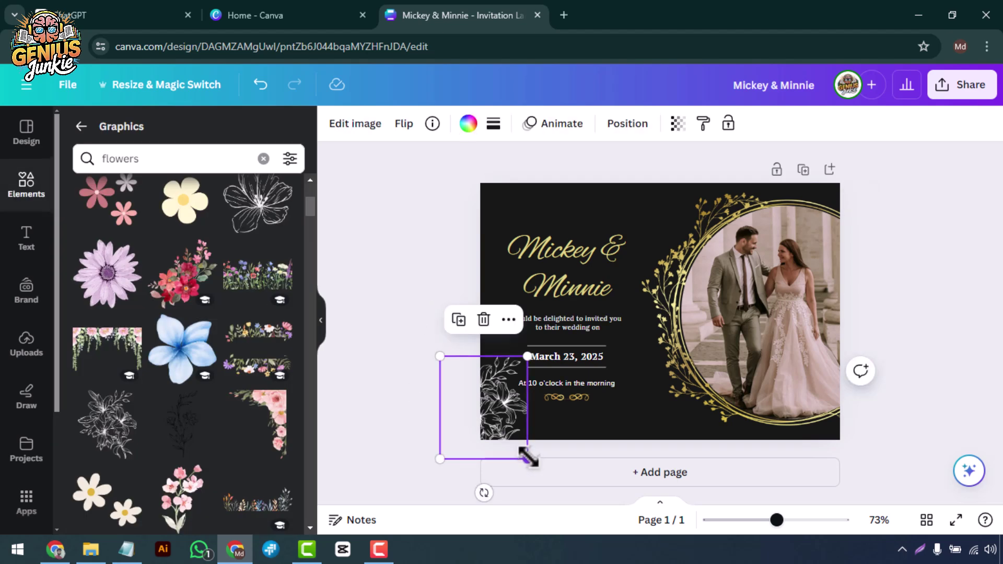
{"action": "left_click", "coordinate": [420, 308]}
Add a second line-art flower at the card's top edge beside the gold frame and recolour it white
{"action": "scroll", "coordinate": [211, 314], "scroll_direction": "down", "scroll_amount": 1}
{"action": "scroll", "coordinate": [230, 308], "scroll_direction": "up", "scroll_amount": 3}
{"action": "left_click", "coordinate": [468, 123]}
{"action": "left_click_drag", "start_coordinate": [264, 294], "coordinate": [685, 213]}
{"action": "left_click", "coordinate": [244, 212]}
{"action": "left_click", "coordinate": [418, 230]}
{"action": "left_click", "coordinate": [374, 209]}
{"action": "left_click", "coordinate": [674, 209]}
{"action": "left_click", "coordinate": [910, 253]}
Add a butterfly outline from the magic recommendations above the names heading, recolour it white and resize it
{"action": "left_click", "coordinate": [263, 158]}
{"action": "left_click", "coordinate": [286, 345]}
{"action": "scroll", "coordinate": [284, 348], "scroll_direction": "down", "scroll_amount": 4}
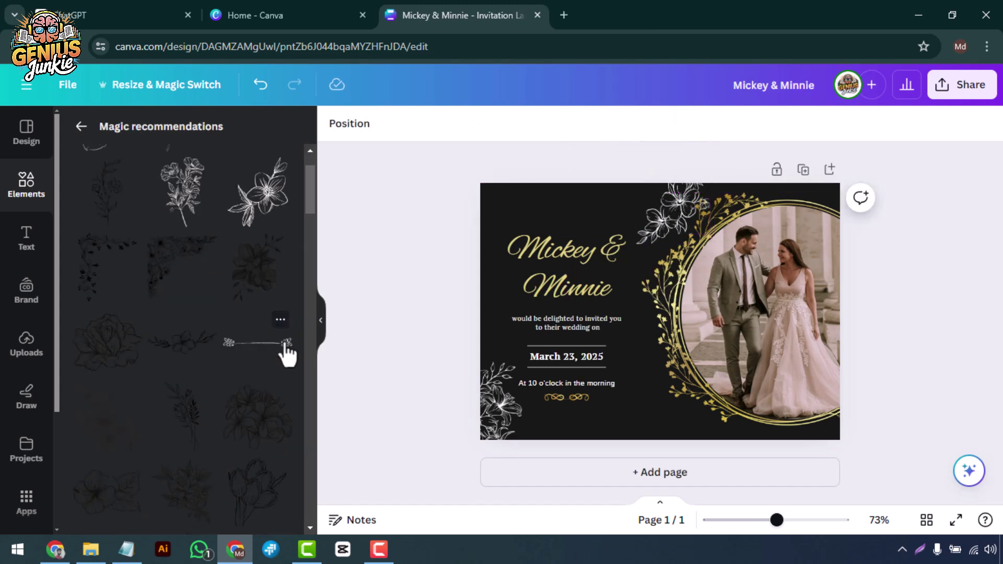
{"action": "scroll", "coordinate": [282, 402], "scroll_direction": "down", "scroll_amount": 9}
{"action": "left_click_drag", "start_coordinate": [258, 292], "coordinate": [640, 410]}
{"action": "left_click", "coordinate": [468, 124]}
{"action": "left_click", "coordinate": [241, 213]}
{"action": "left_click_drag", "start_coordinate": [687, 463], "coordinate": [622, 397]}
{"action": "left_click_drag", "start_coordinate": [614, 386], "coordinate": [637, 220]}
Add a gold speckle graphic from the recommendations and enlarge it across the photo side of the card
{"action": "scroll", "coordinate": [290, 425], "scroll_direction": "down", "scroll_amount": 5}
{"action": "left_click_drag", "start_coordinate": [183, 231], "coordinate": [543, 425]}
{"action": "left_click_drag", "start_coordinate": [553, 413], "coordinate": [491, 209]}
{"action": "left_click", "coordinate": [395, 339]}
{"action": "scroll", "coordinate": [282, 389], "scroll_direction": "down", "scroll_amount": 10}
{"action": "left_click_drag", "start_coordinate": [185, 261], "coordinate": [670, 260]}
{"action": "left_click_drag", "start_coordinate": [773, 384], "coordinate": [856, 490]}
{"action": "left_click", "coordinate": [425, 286]}
Replace the photo in the circular gold frame with the uploaded picture of the couple by the lake
{"action": "left_click", "coordinate": [742, 331]}
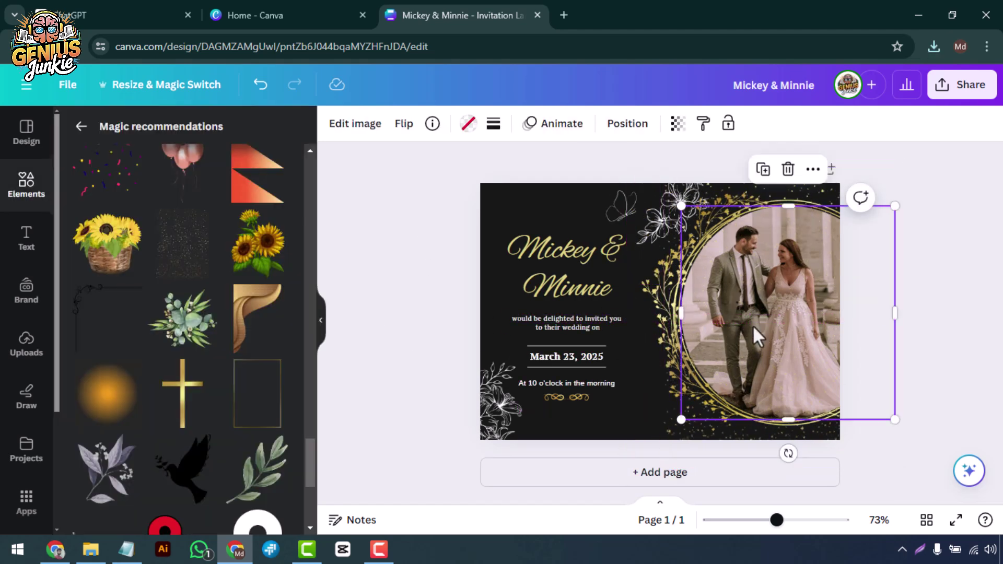
{"action": "left_click", "coordinate": [28, 345]}
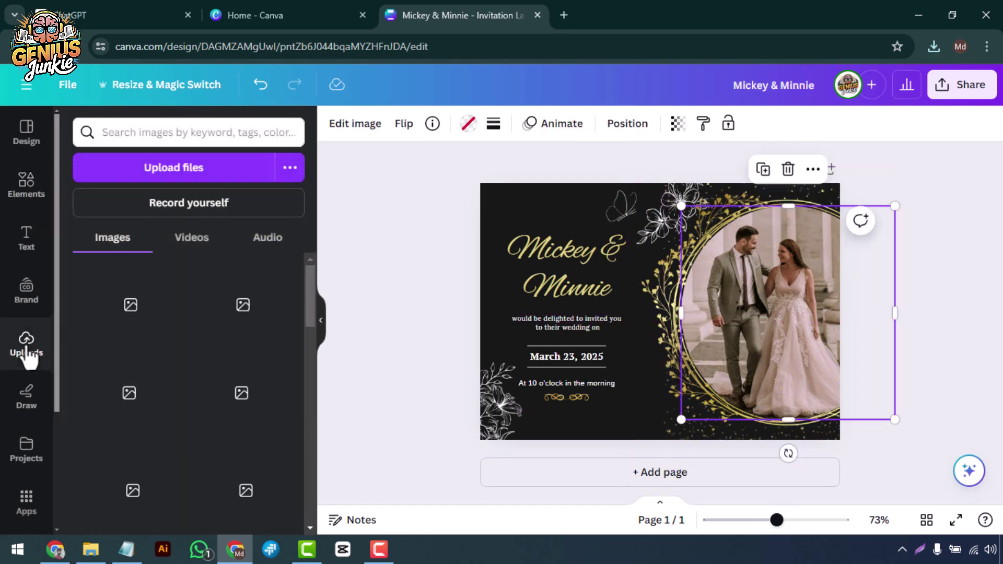
{"action": "scroll", "coordinate": [127, 385], "scroll_direction": "down", "scroll_amount": 4}
{"action": "scroll", "coordinate": [241, 499], "scroll_direction": "up", "scroll_amount": 1}
{"action": "scroll", "coordinate": [241, 498], "scroll_direction": "up", "scroll_amount": 1}
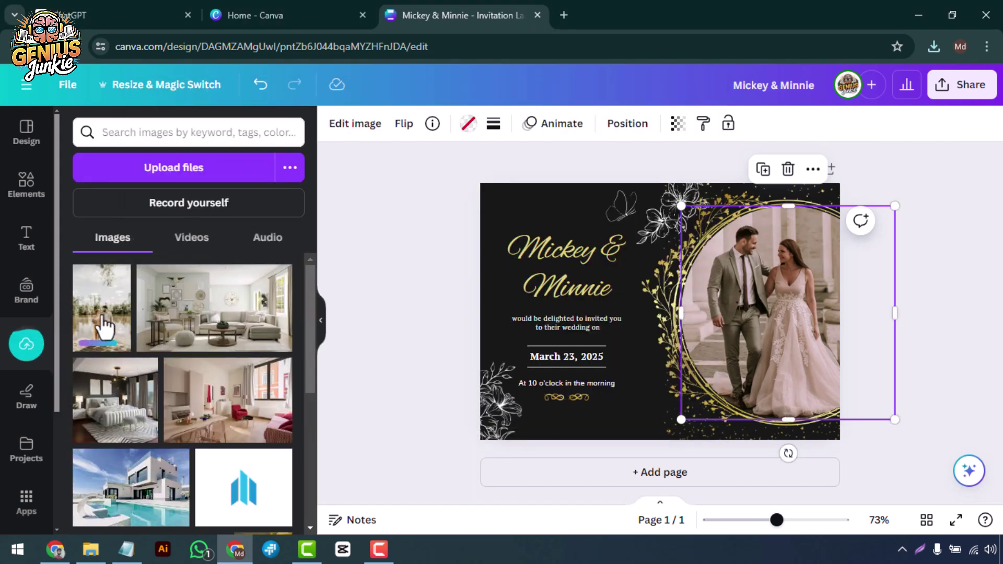
{"action": "left_click_drag", "start_coordinate": [101, 329], "coordinate": [761, 323]}
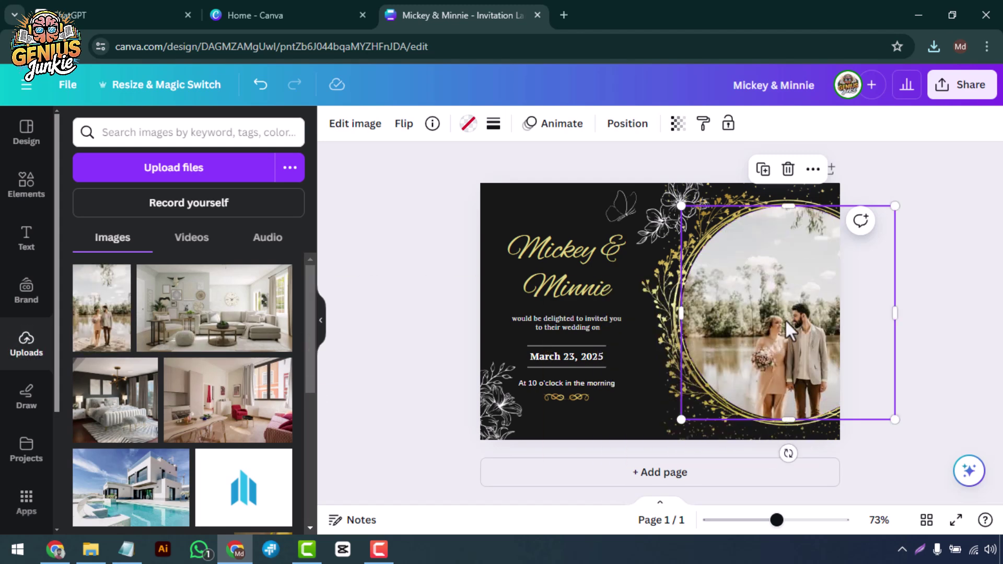
Enlarge and reposition the new photo inside the circular frame so the couple fills it, and finish cropping
{"action": "double_click", "coordinate": [783, 360]}
{"action": "left_click_drag", "start_coordinate": [793, 349], "coordinate": [793, 296]}
{"action": "left_click_drag", "start_coordinate": [681, 421], "coordinate": [636, 488]}
{"action": "left_click_drag", "start_coordinate": [779, 398], "coordinate": [799, 343]}
{"action": "left_click_drag", "start_coordinate": [656, 432], "coordinate": [647, 442]}
{"action": "left_click", "coordinate": [937, 354]}
{"action": "left_click", "coordinate": [936, 354]}
{"action": "scroll", "coordinate": [880, 347], "scroll_direction": "down", "scroll_amount": 2}
{"action": "scroll", "coordinate": [825, 283], "scroll_direction": "up", "scroll_amount": 1}
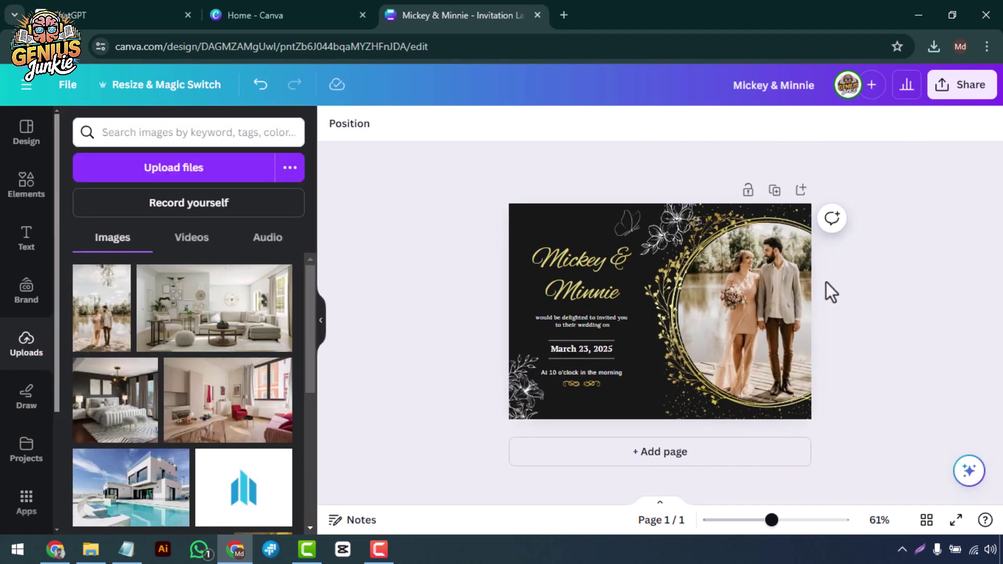
{"action": "left_click", "coordinate": [378, 550]}
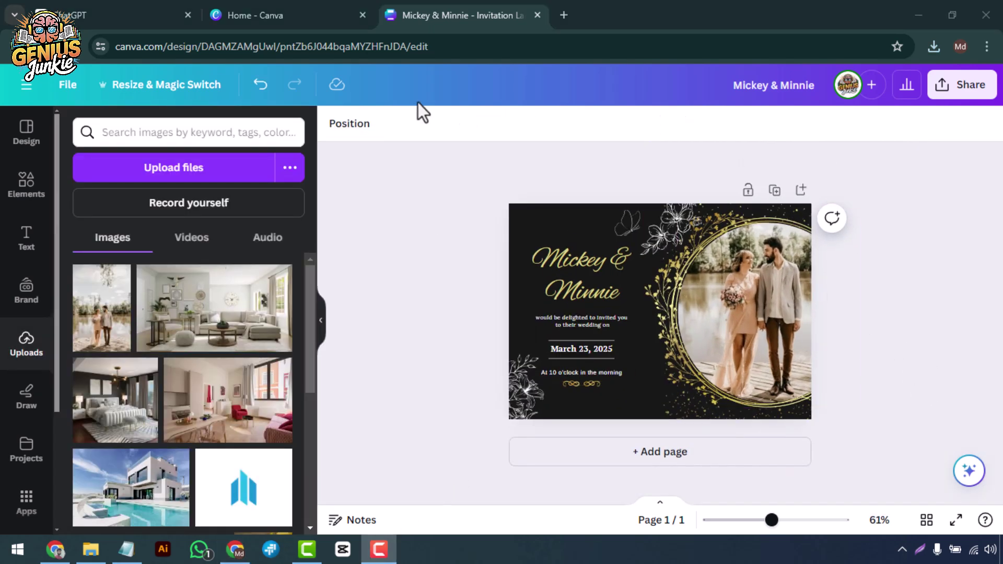
{"action": "left_click", "coordinate": [458, 354]}
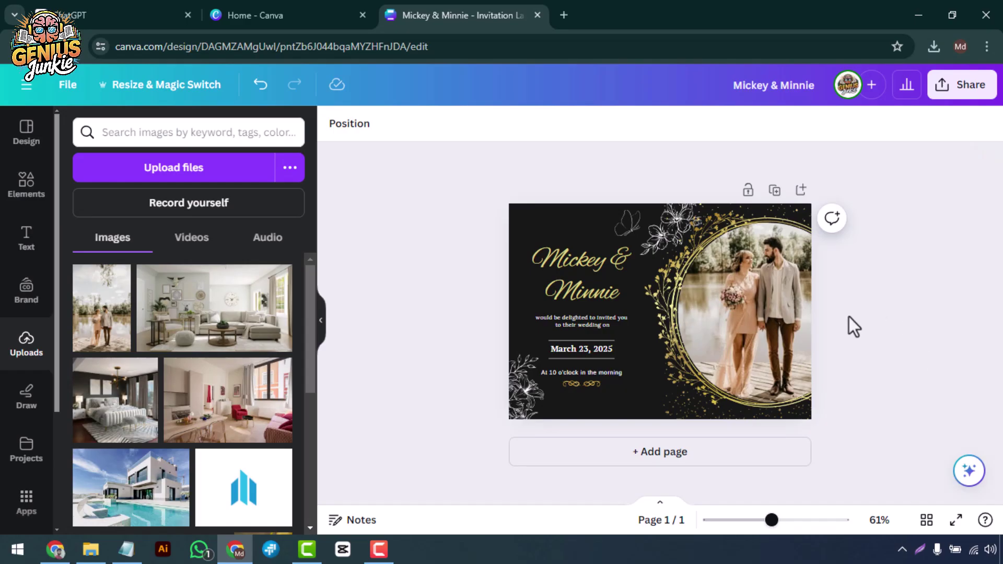
Download the finished invitation with the file type PDF Print
{"action": "left_click", "coordinate": [967, 93]}
{"action": "scroll", "coordinate": [821, 342], "scroll_direction": "down", "scroll_amount": 2}
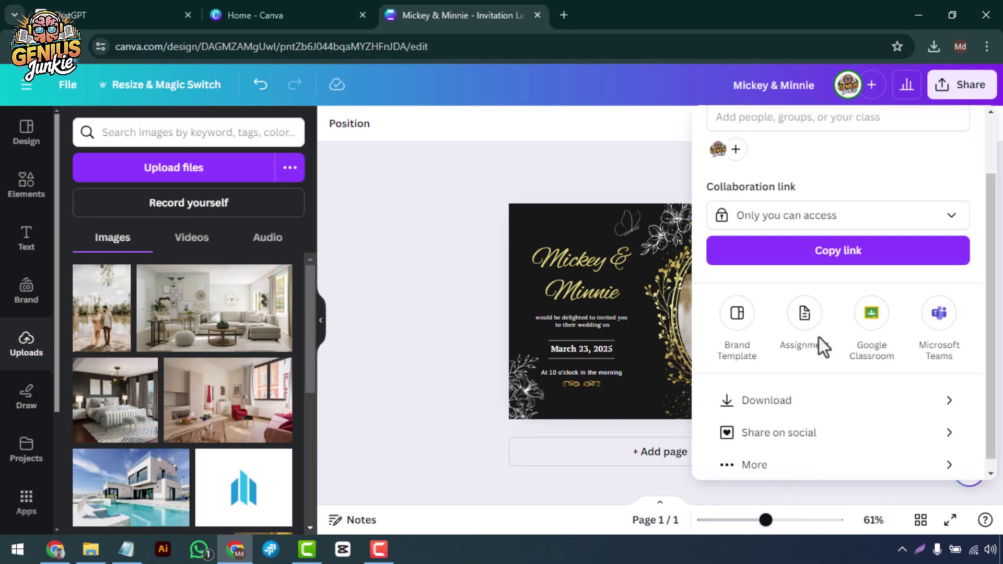
{"action": "left_click", "coordinate": [830, 393]}
{"action": "left_click", "coordinate": [845, 202]}
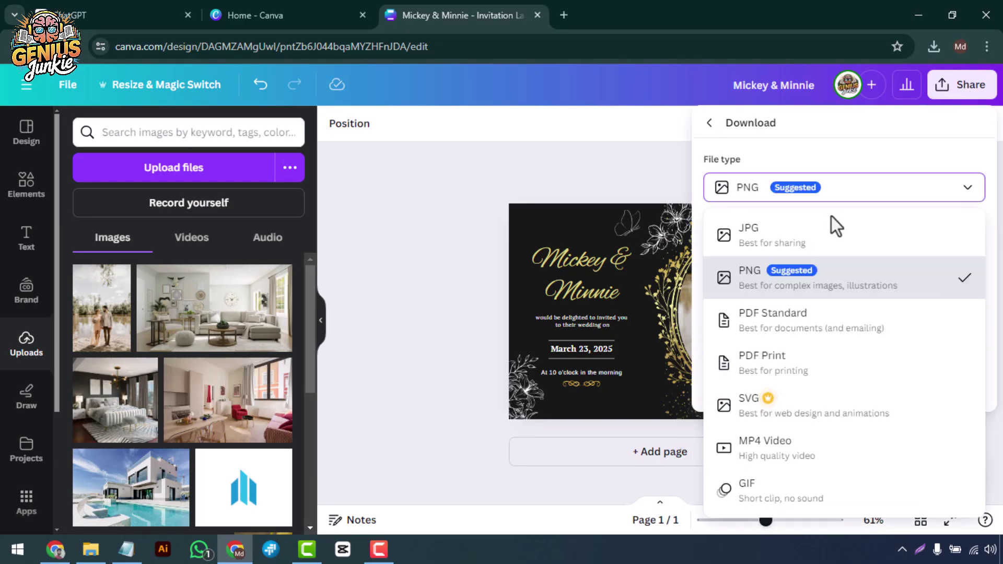
{"action": "left_click", "coordinate": [809, 367]}
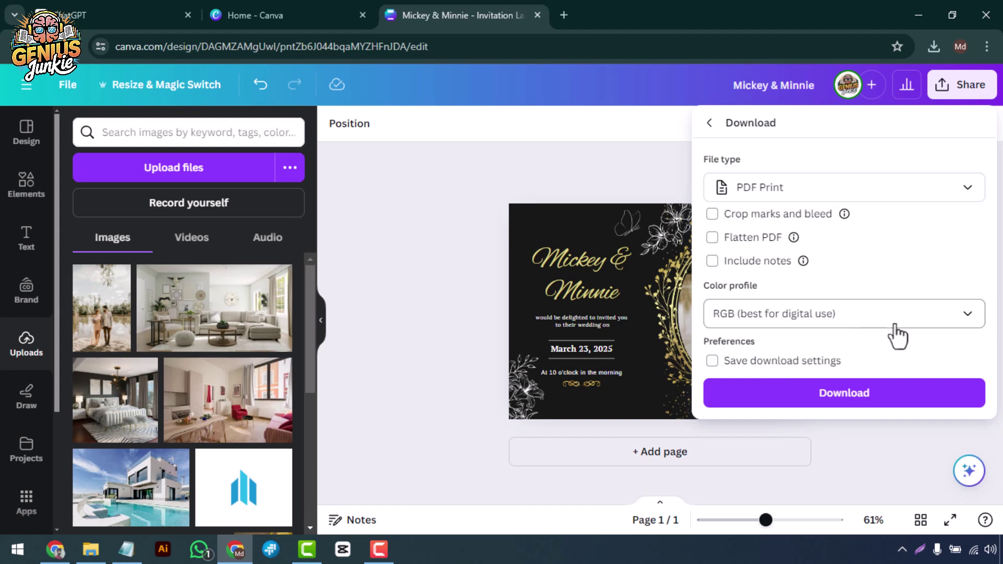
{"action": "left_click", "coordinate": [811, 402]}
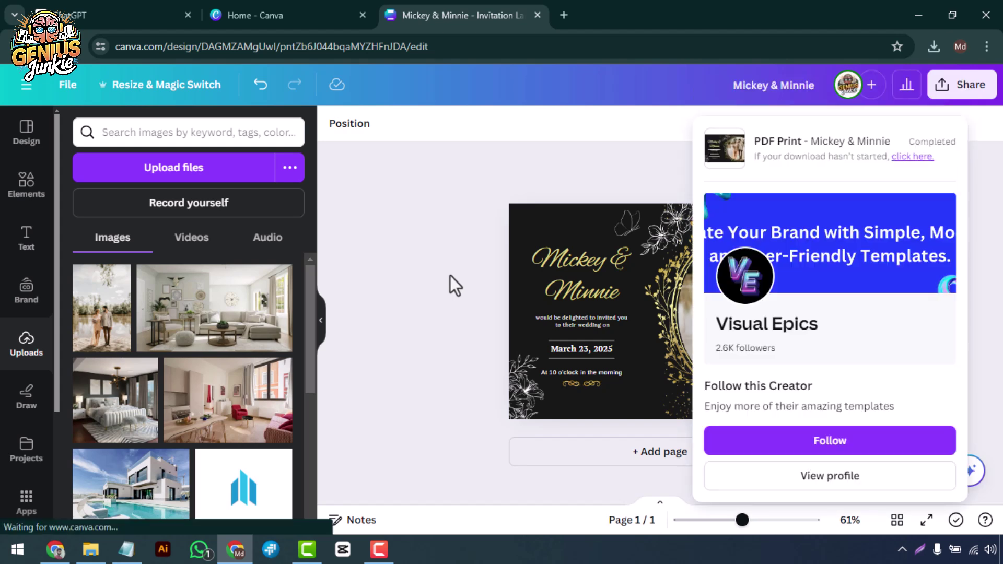
View the downloaded invitation PDF in the browser and present it in full screen
{"action": "left_click", "coordinate": [455, 272]}
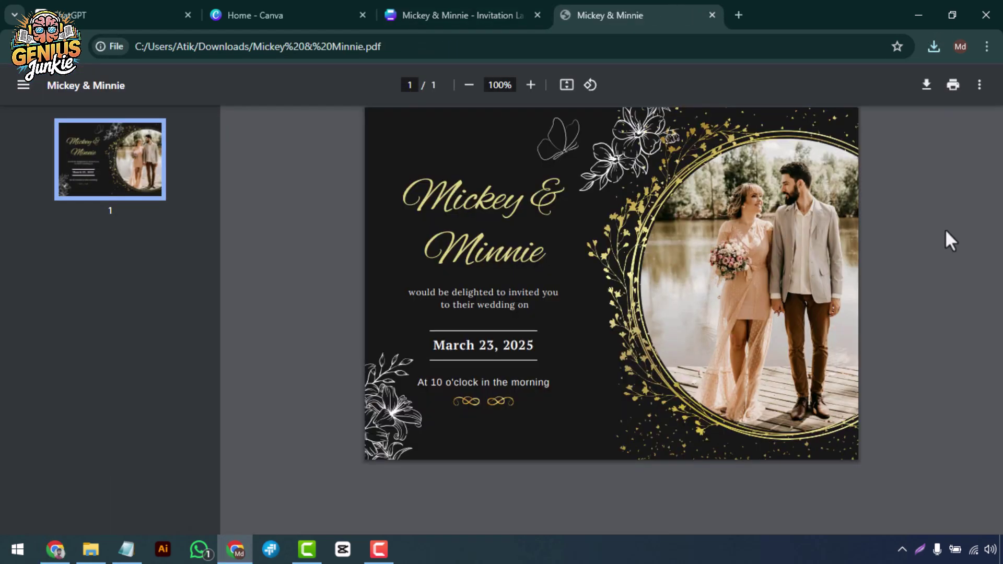
{"action": "left_click", "coordinate": [980, 86]}
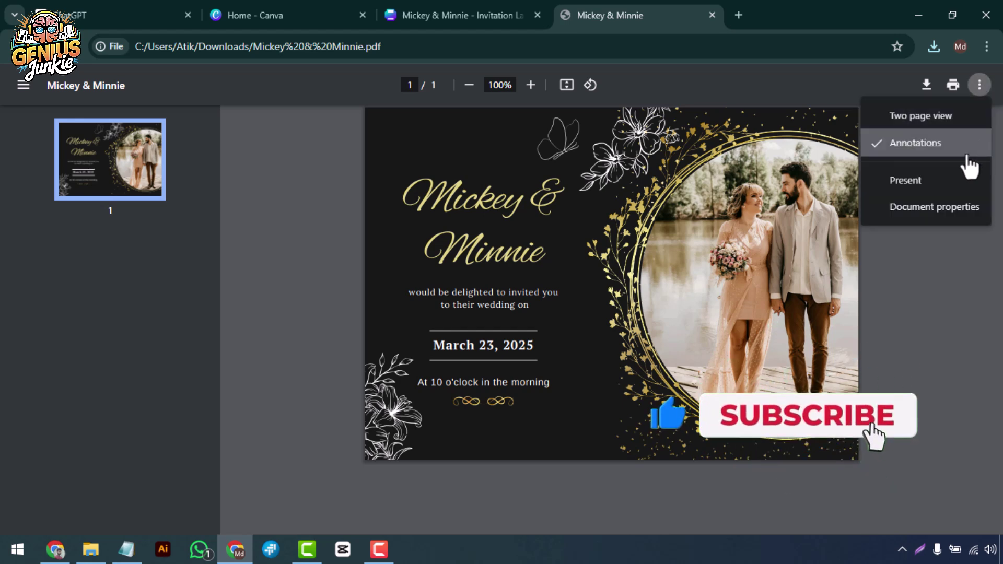
{"action": "left_click", "coordinate": [953, 183]}
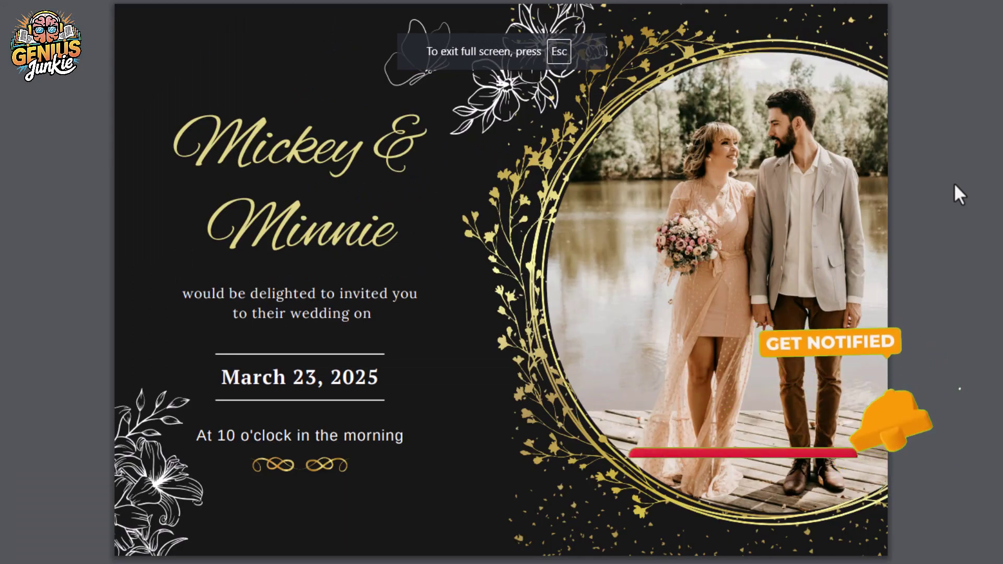